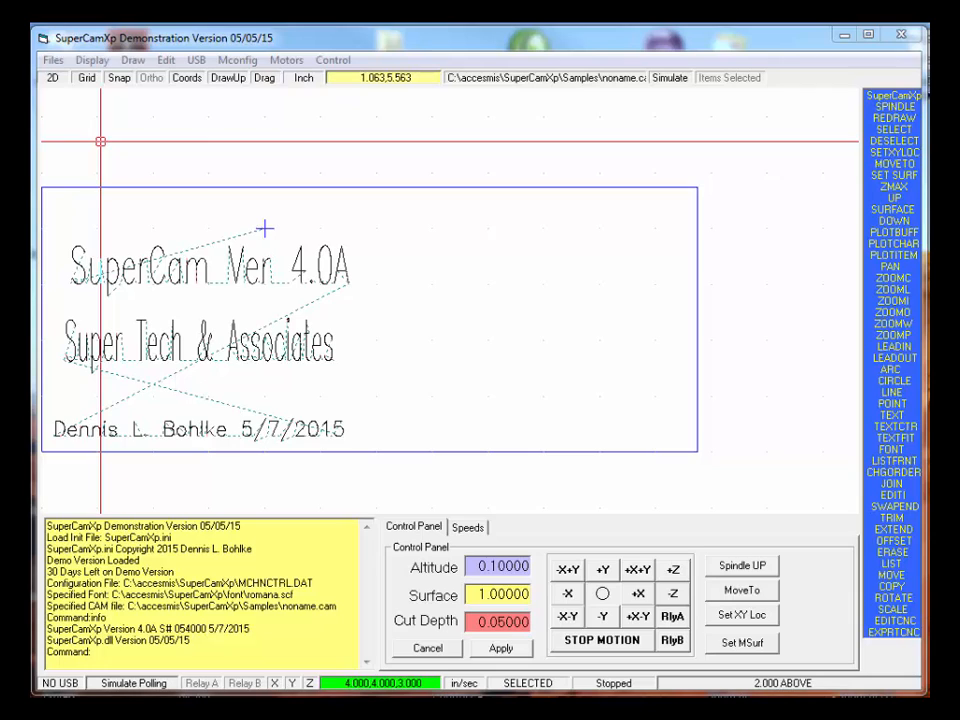
click(51, 60)
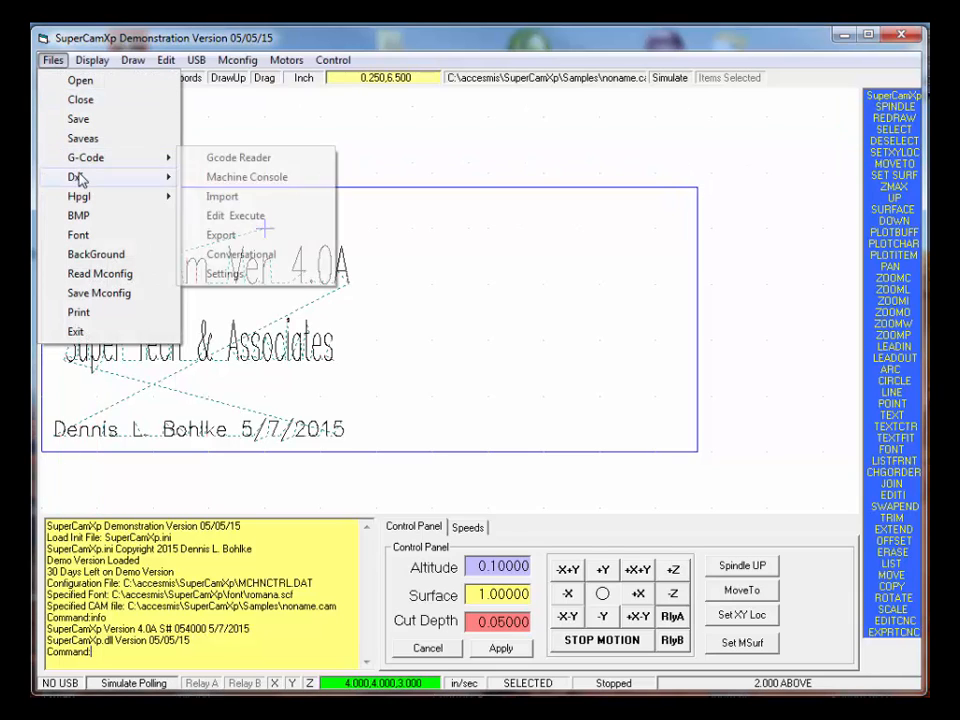
mouse_move(78, 180)
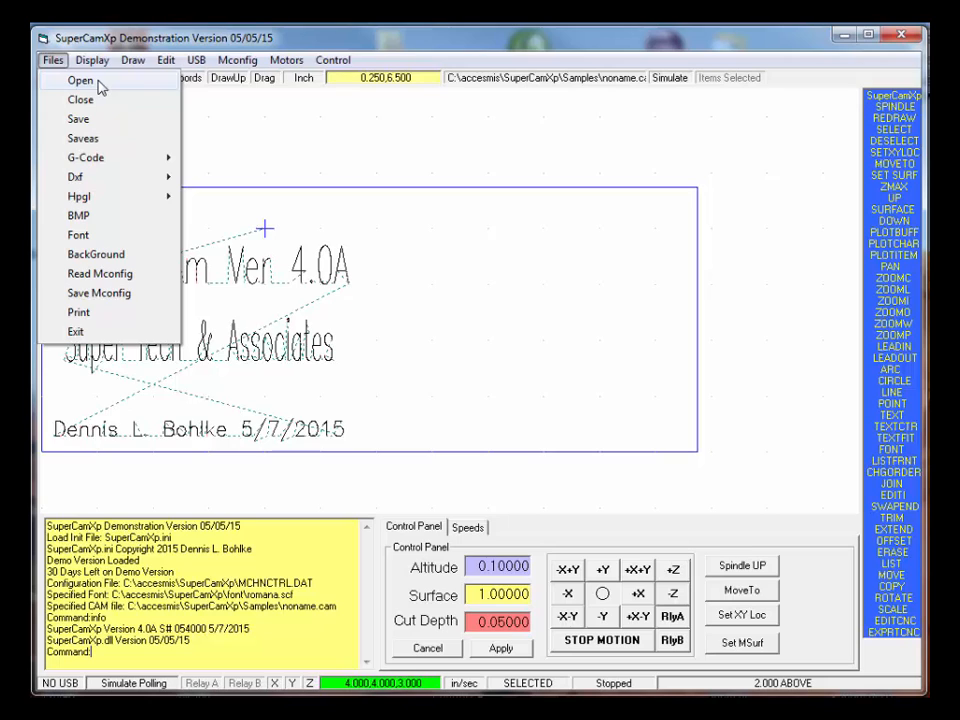
click(270, 156)
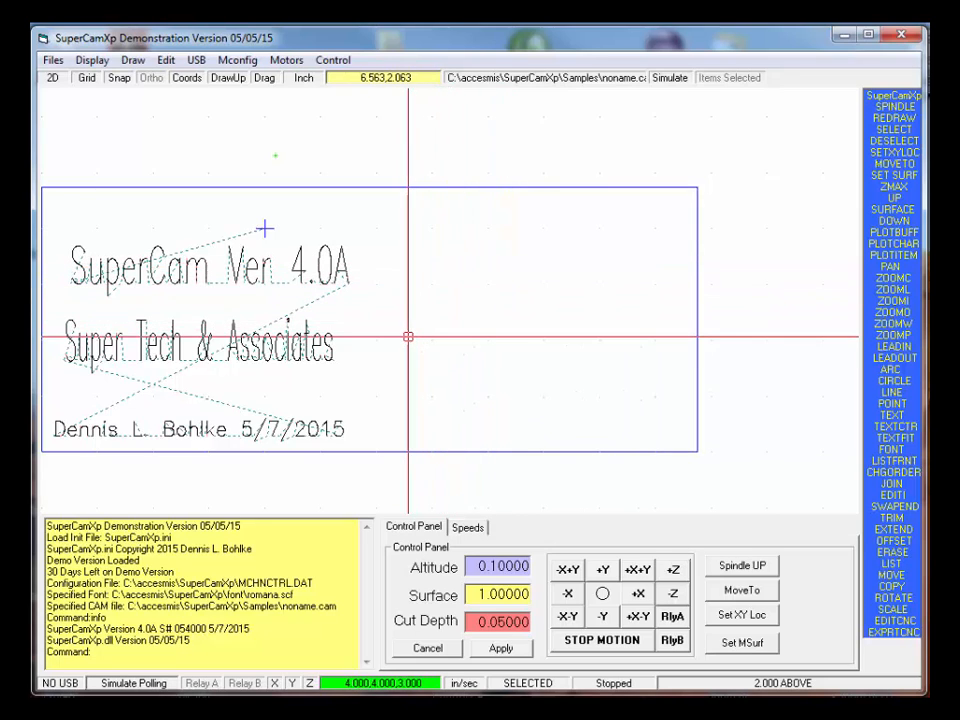
Step: Select the "SuperCam Ver 4.0A" text item in the drawing
click(348, 274)
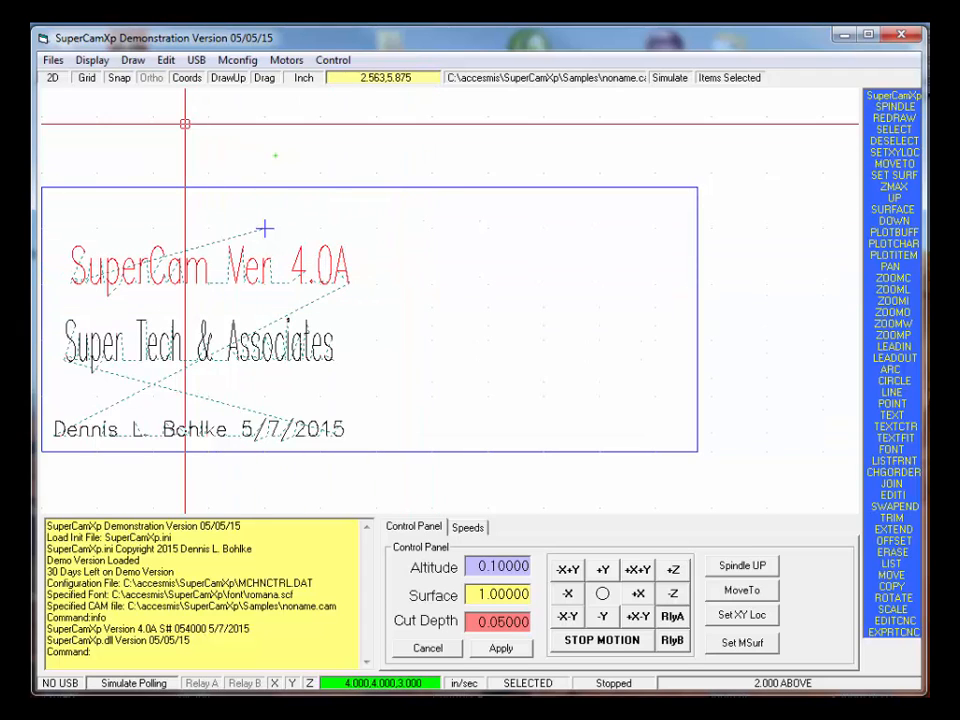
click(53, 62)
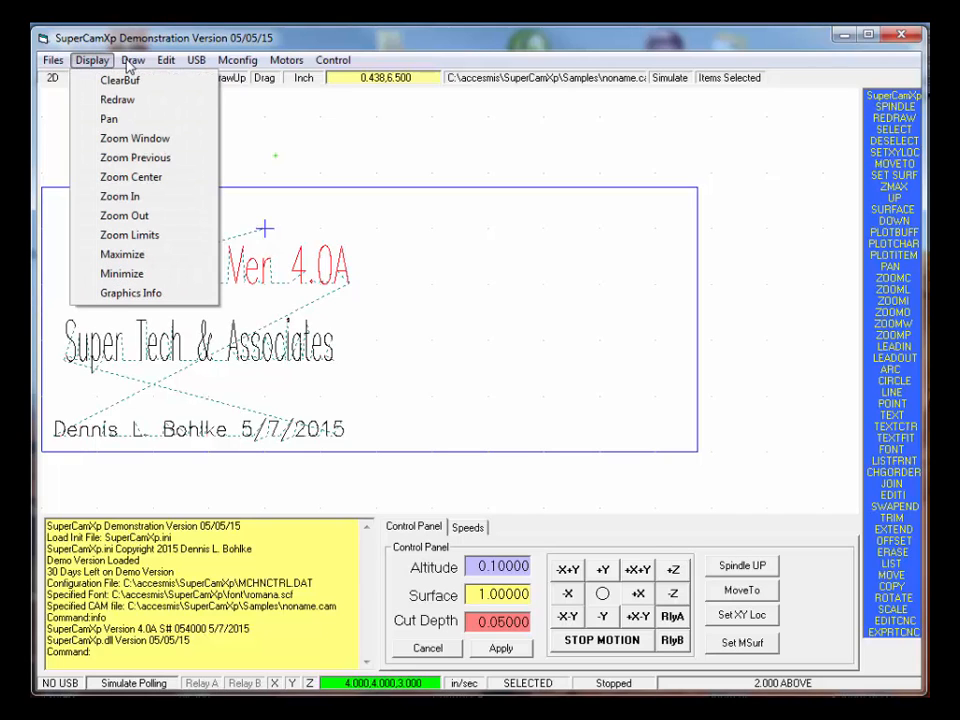
mouse_move(140, 63)
mouse_move(196, 63)
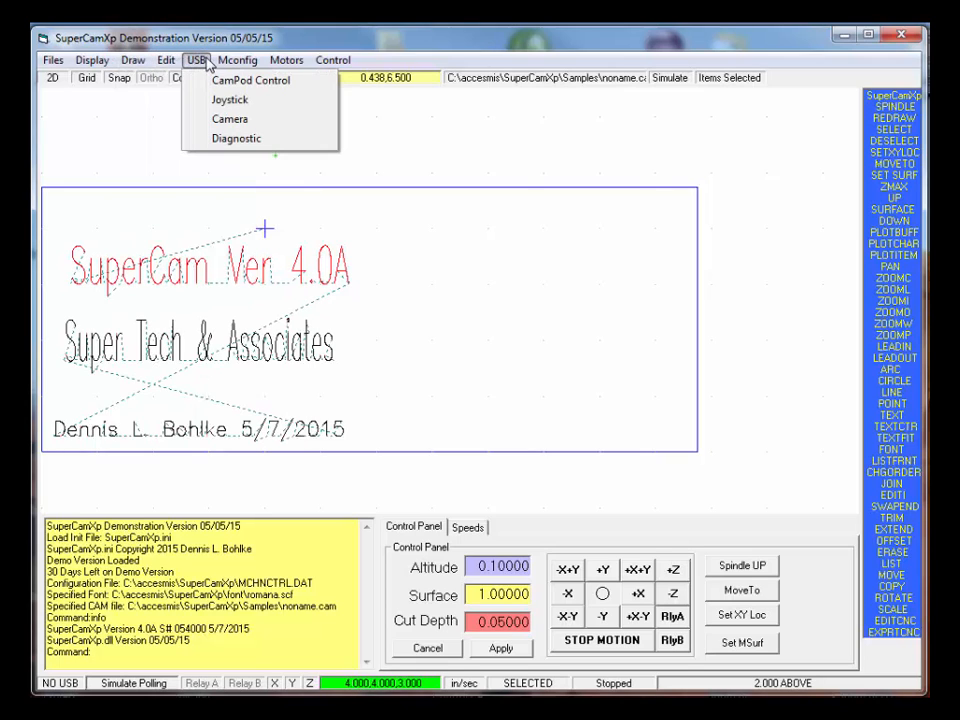
mouse_move(231, 66)
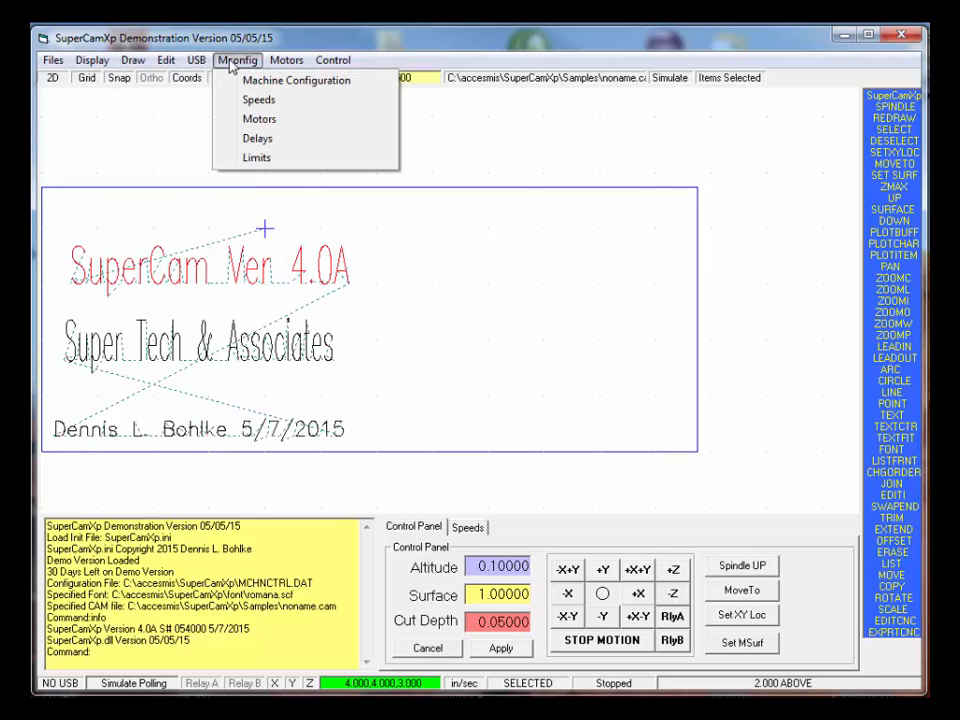
mouse_move(334, 63)
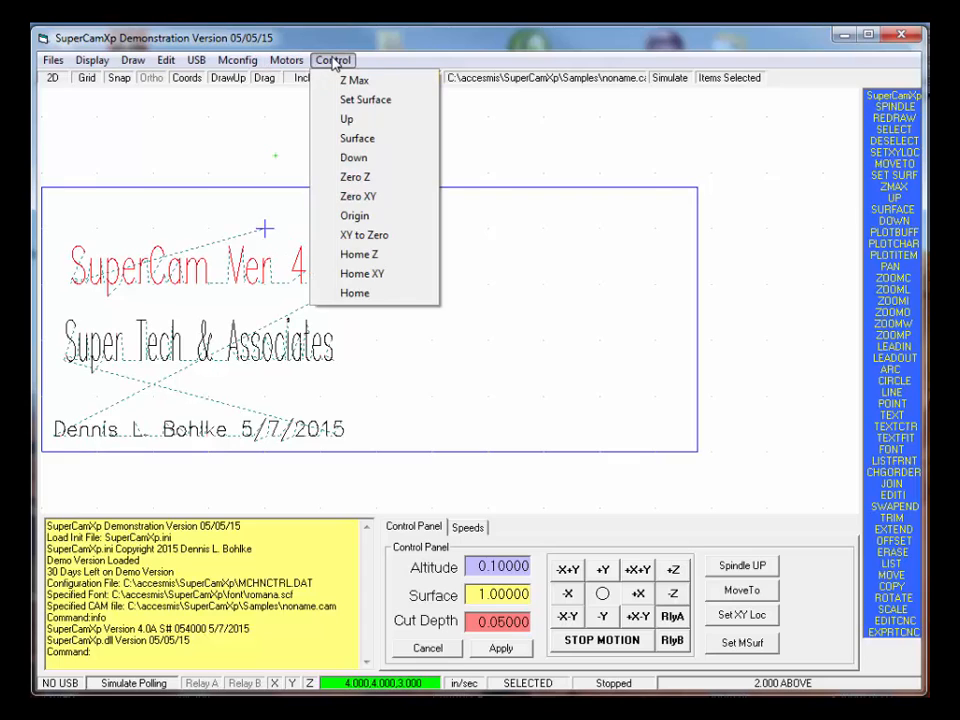
click(570, 167)
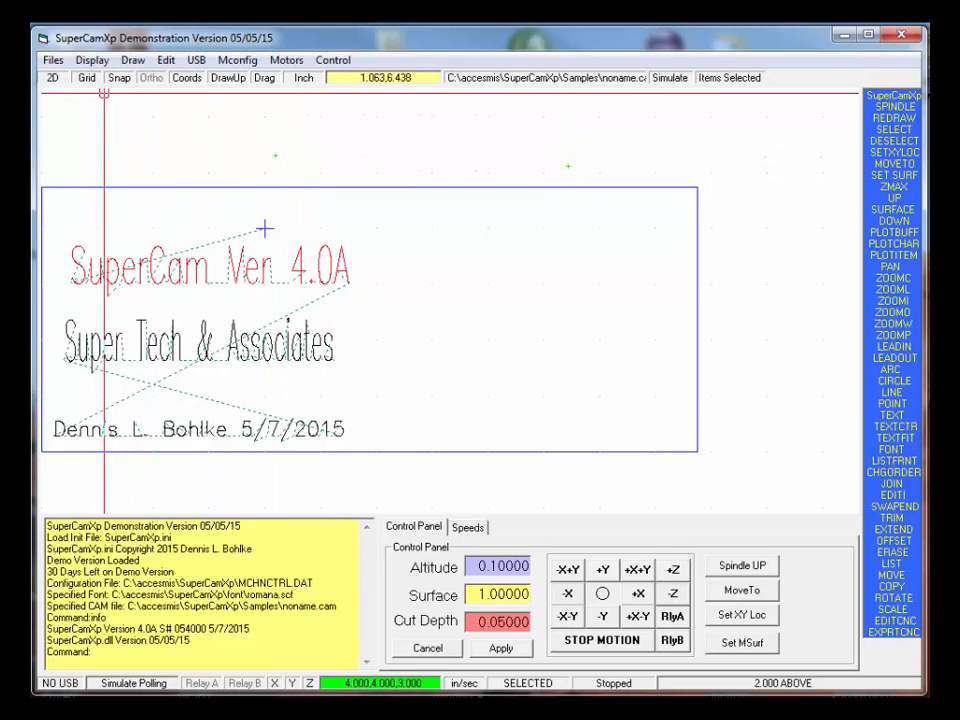
Step: Compare the 3D and 2D views of the engraving layout, ending in the 2D view
click(52, 78)
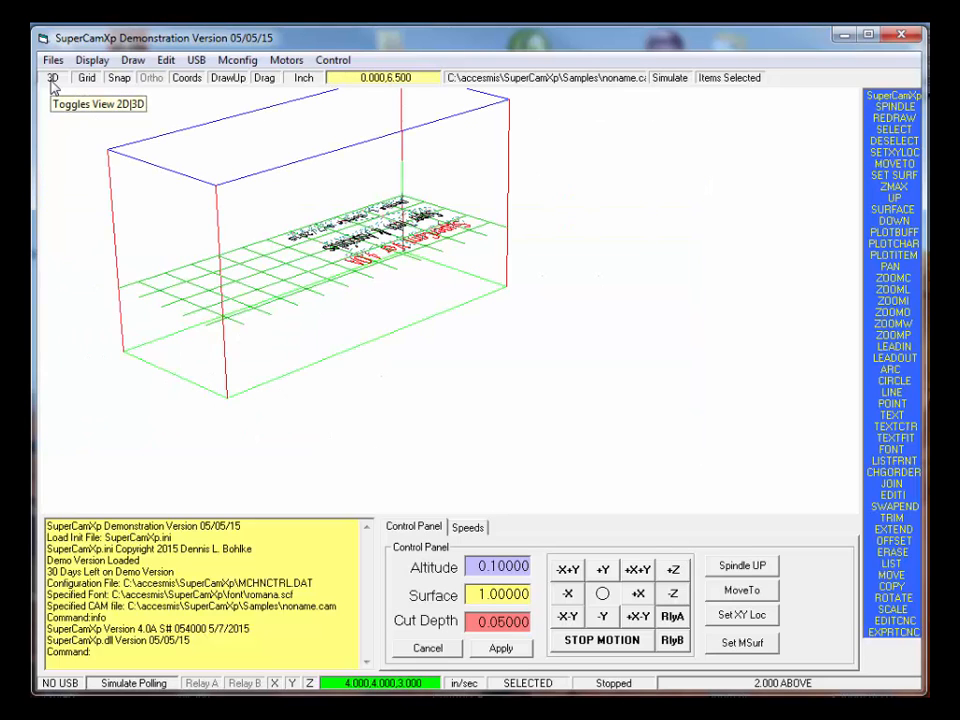
click(52, 78)
click(52, 78)
click(52, 78)
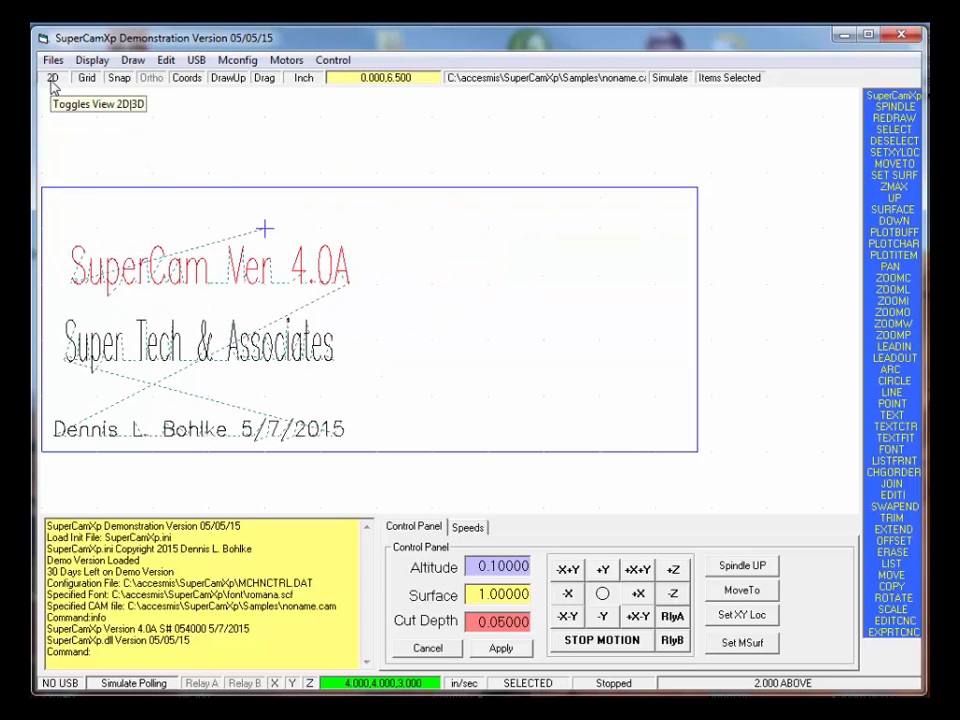
Step: Toggle the grid display off and on in the 2D view
click(88, 79)
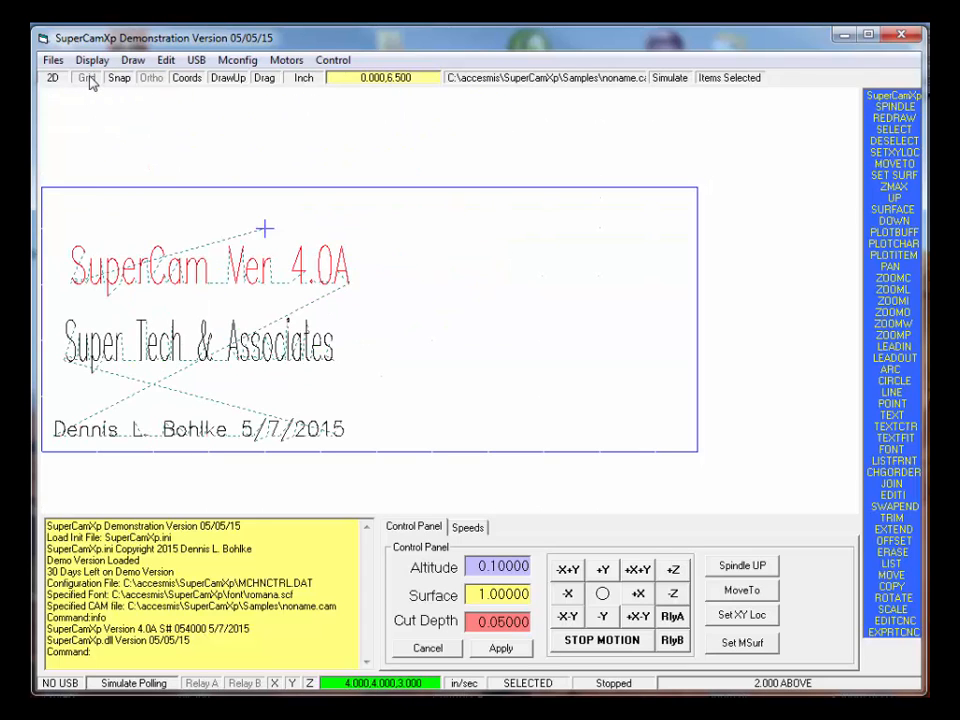
click(88, 79)
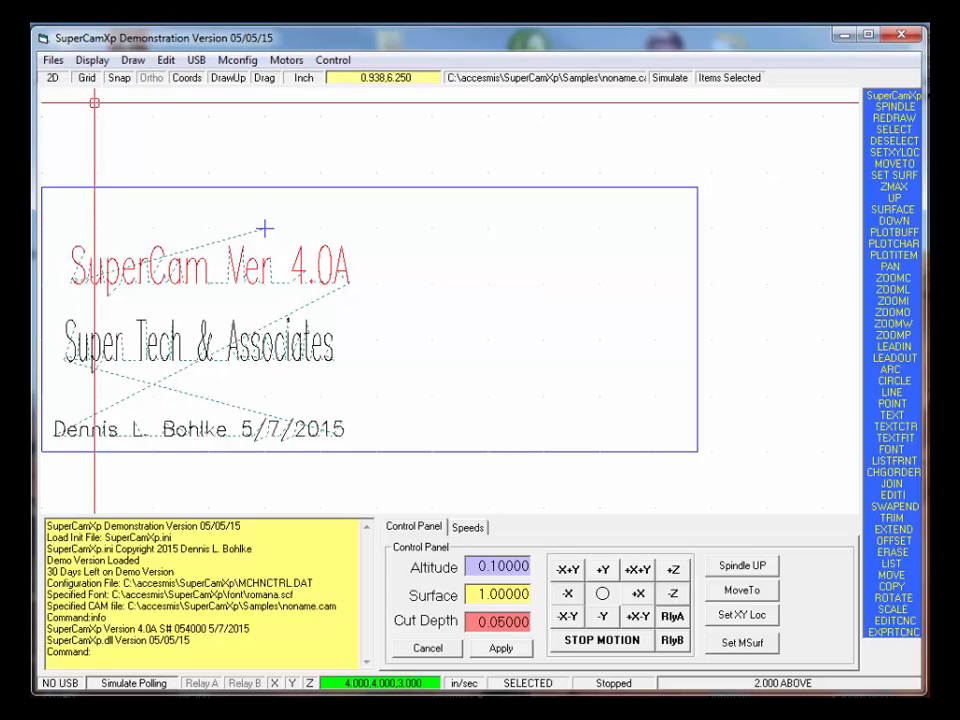
click(87, 78)
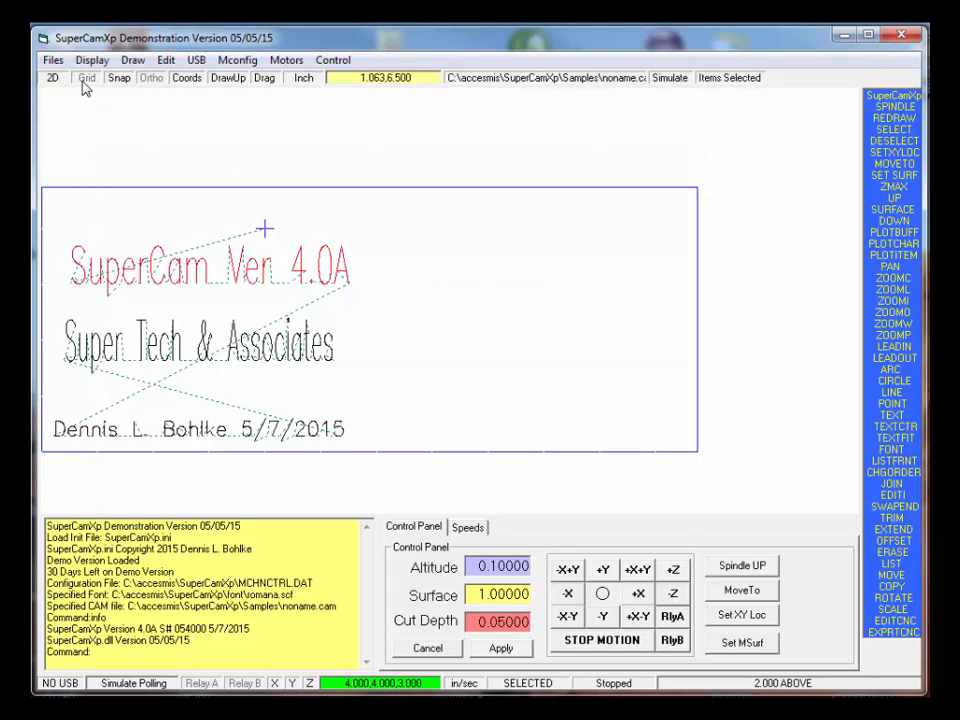
click(89, 81)
Step: Switch to the 3D view, toggle the grid until it is off, and return to the 2D view
click(52, 79)
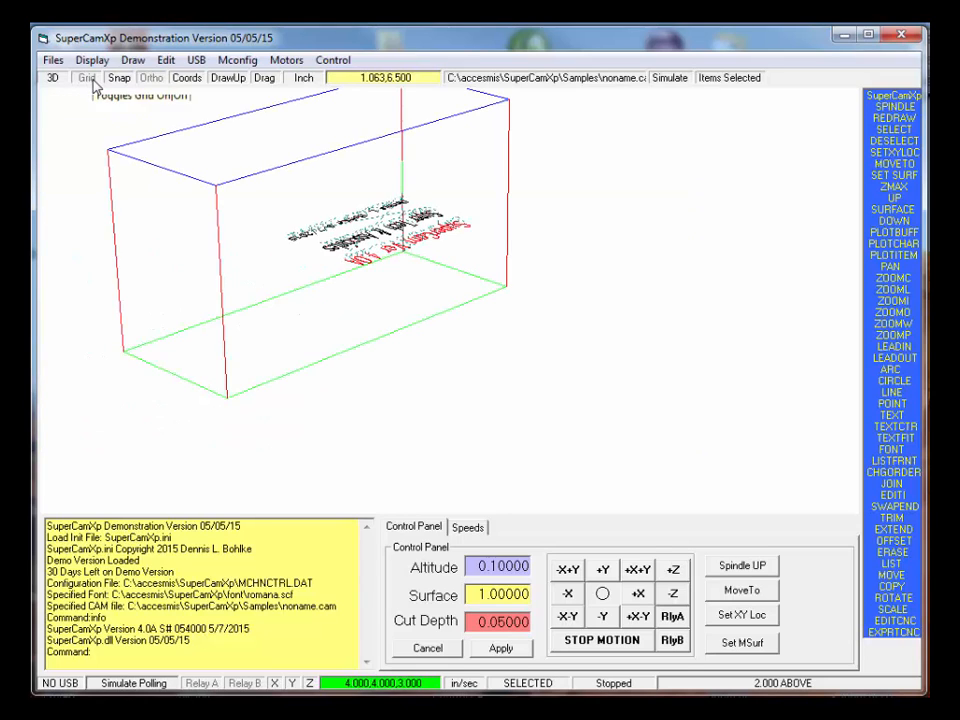
click(92, 82)
click(94, 86)
click(88, 80)
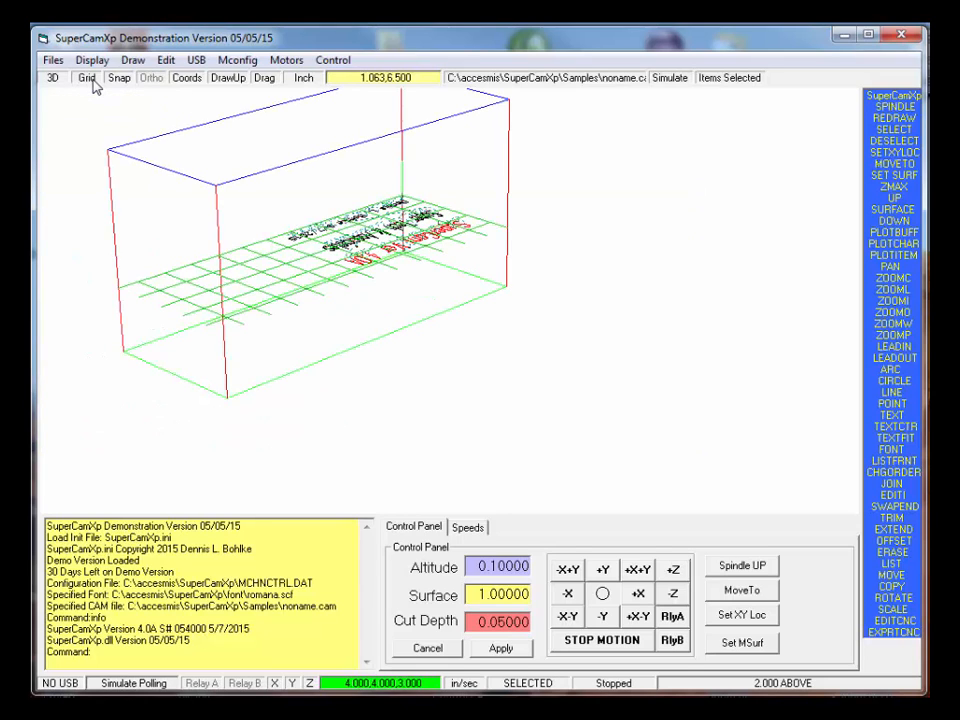
click(88, 84)
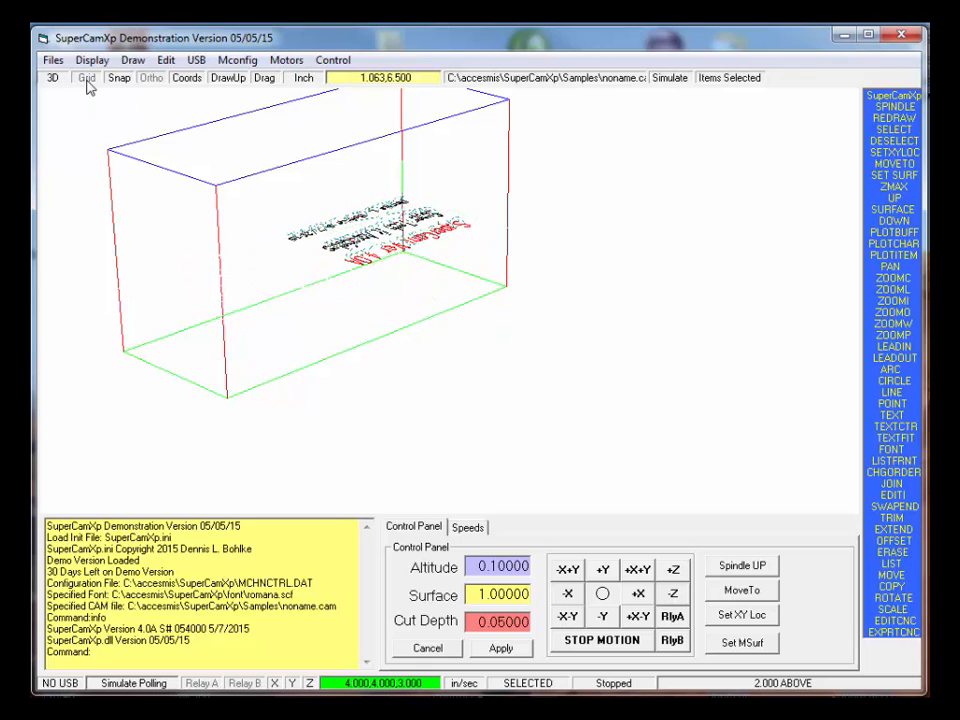
click(54, 79)
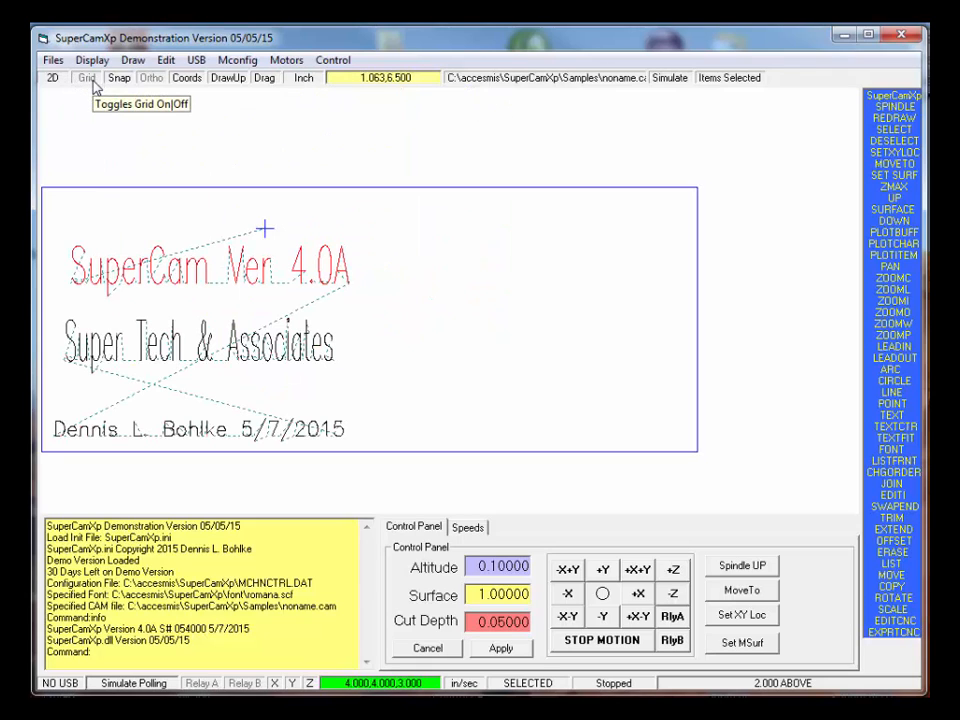
Step: Turn off snap and hide the dashed tool-up travel lines with the DrawUp setting
click(119, 78)
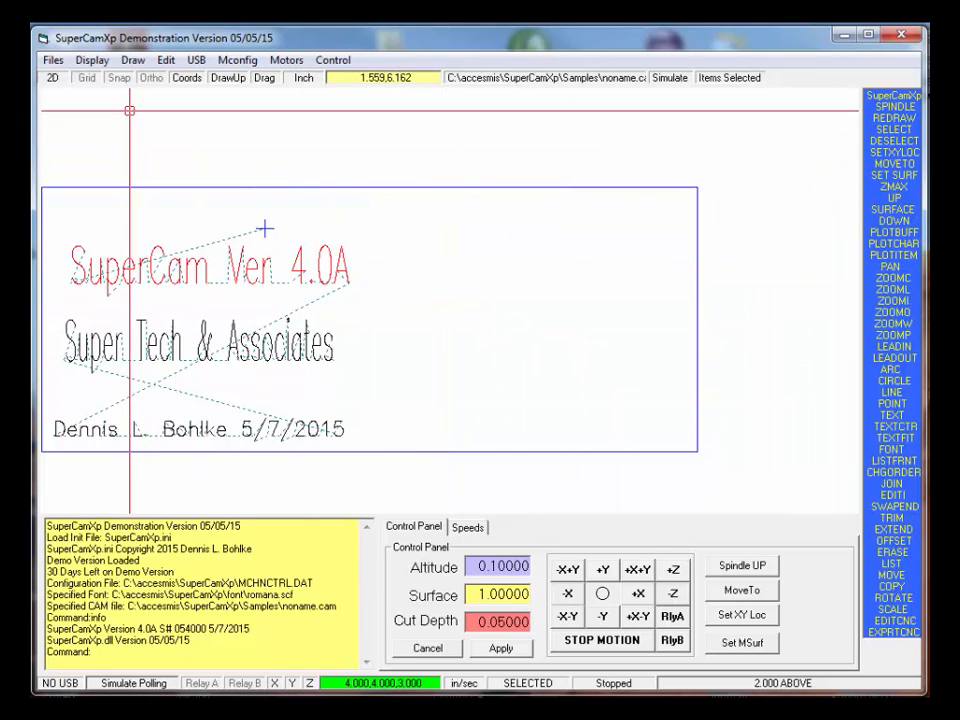
click(223, 80)
click(224, 84)
click(224, 84)
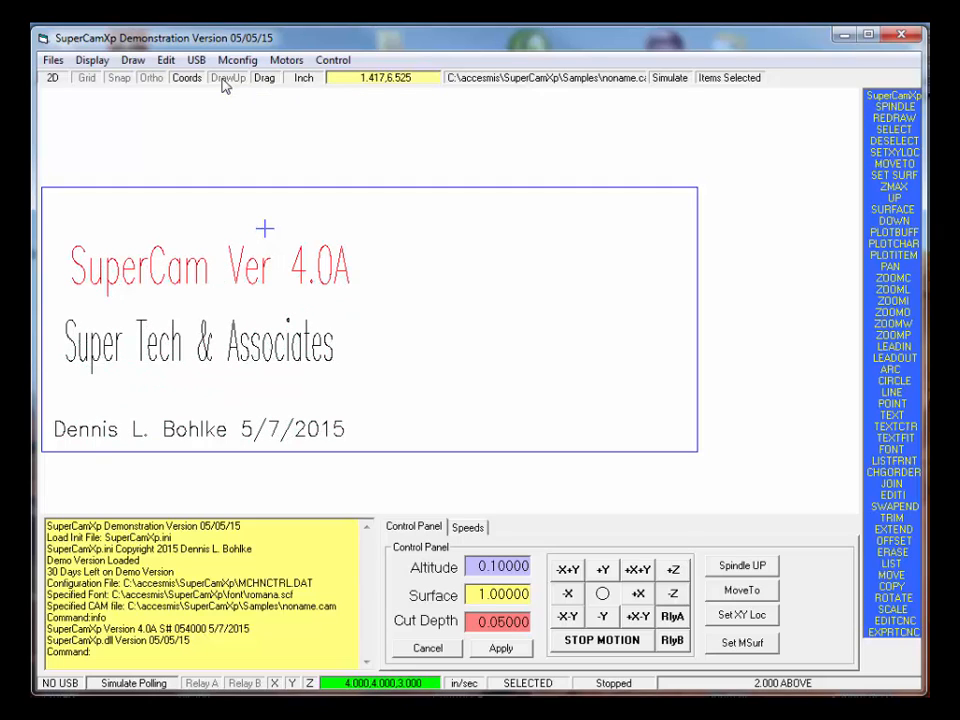
click(224, 84)
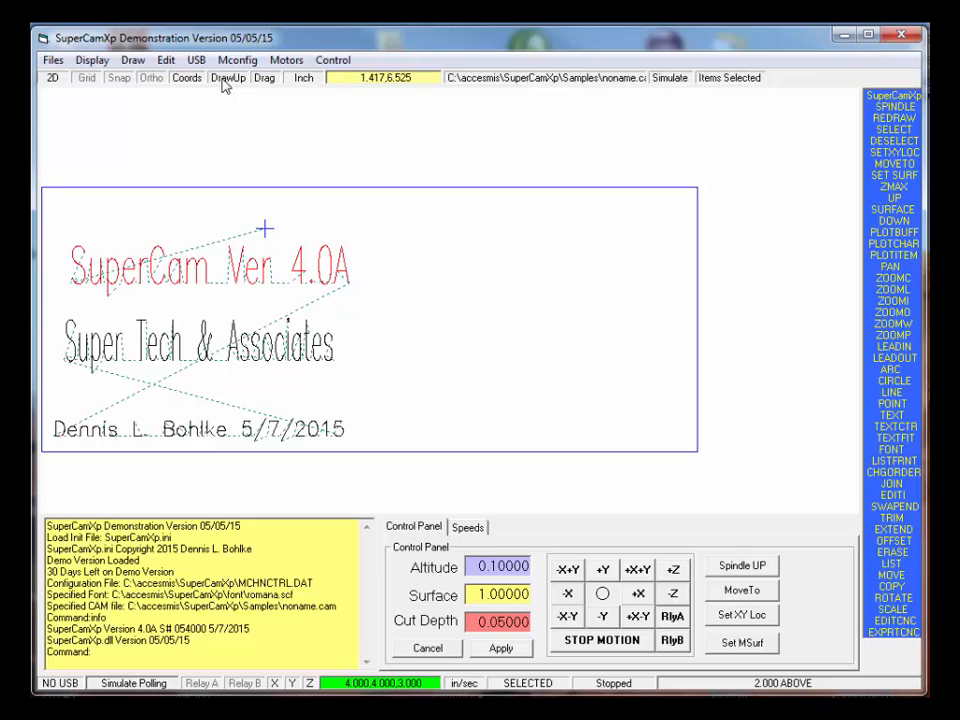
click(224, 84)
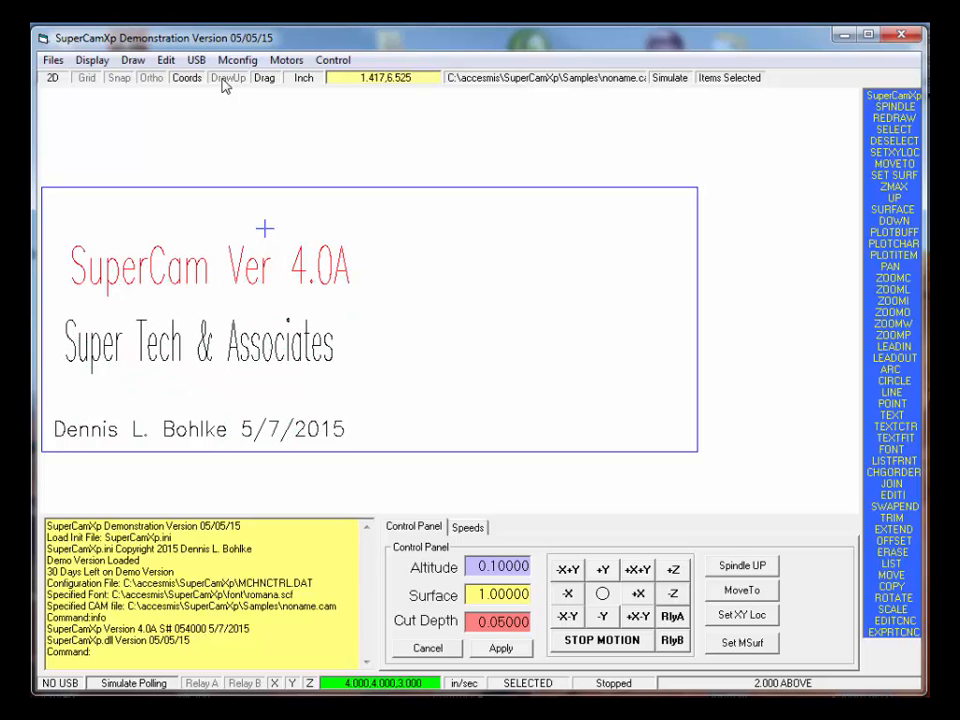
click(224, 84)
click(224, 84)
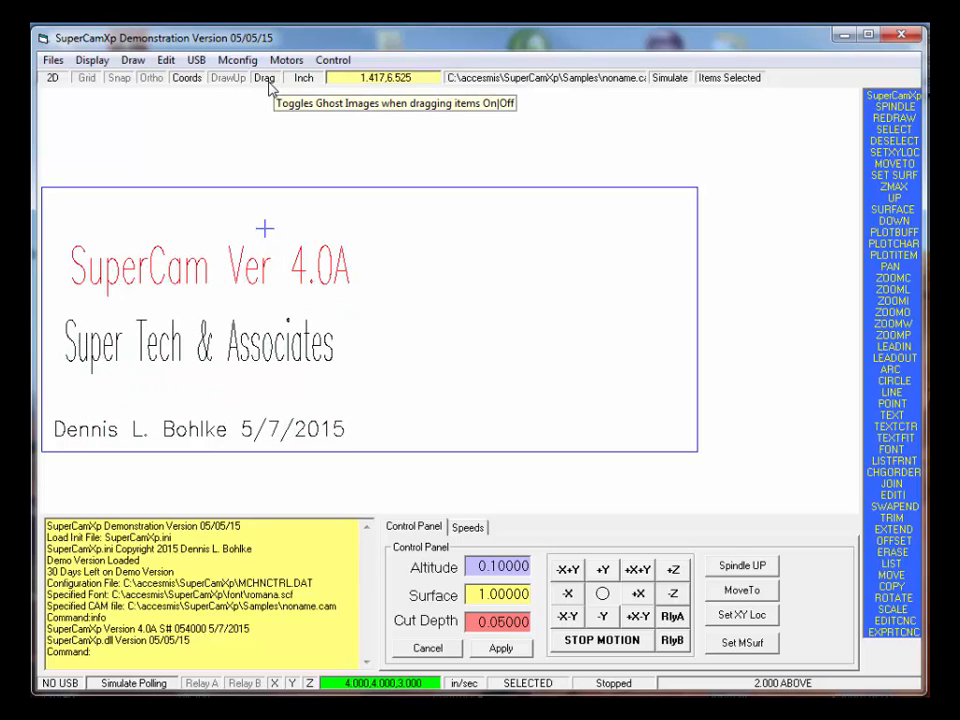
Step: Cycle the units of measurement through MM and CM and back to Inch
click(304, 80)
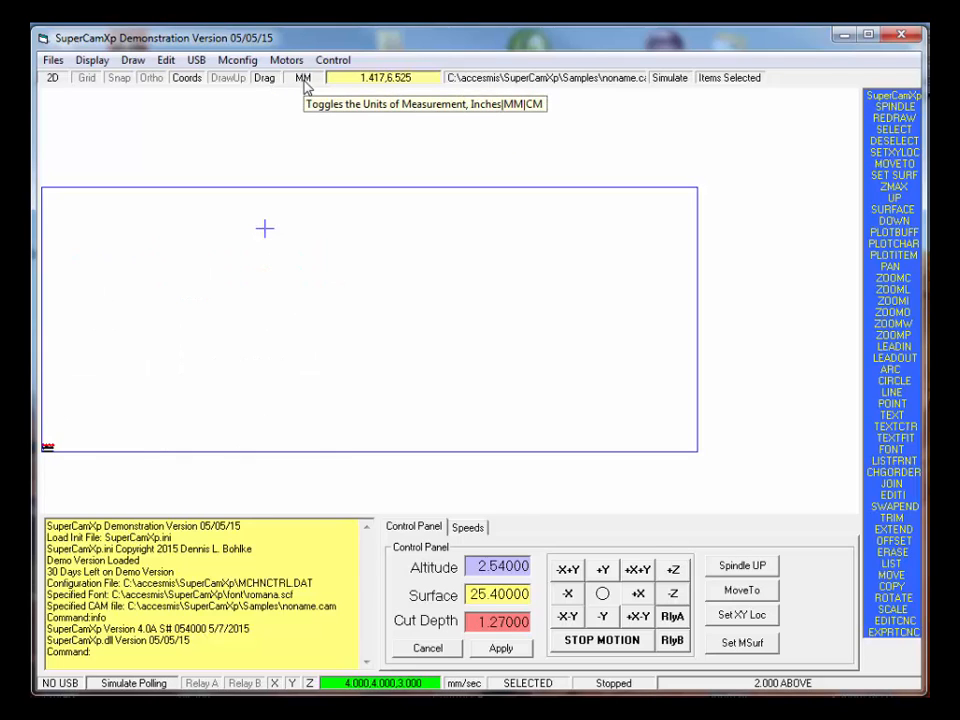
click(304, 80)
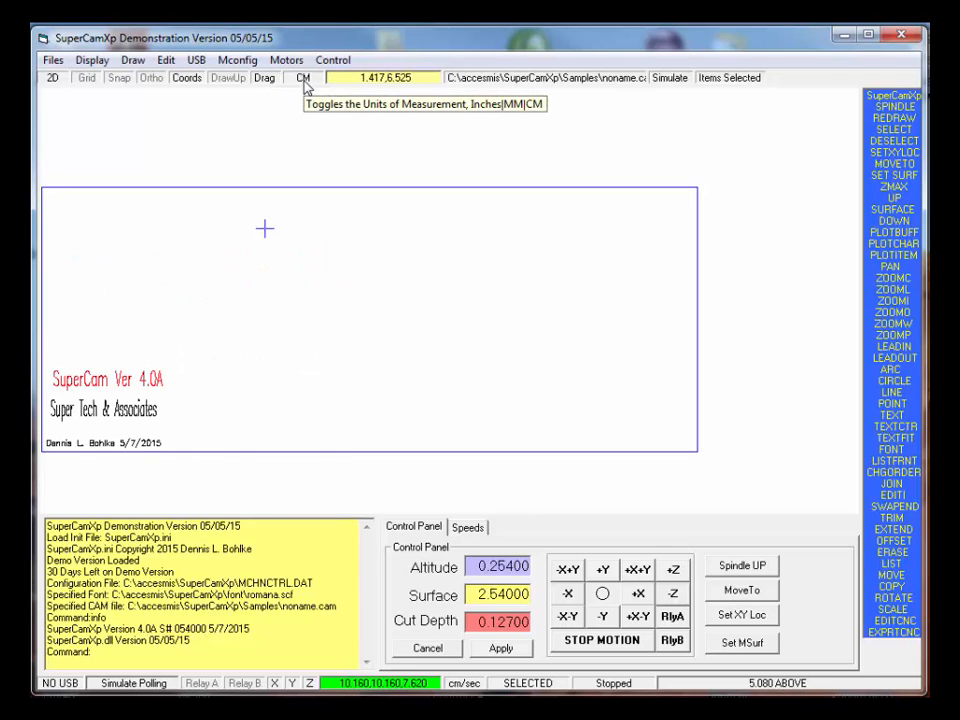
click(304, 80)
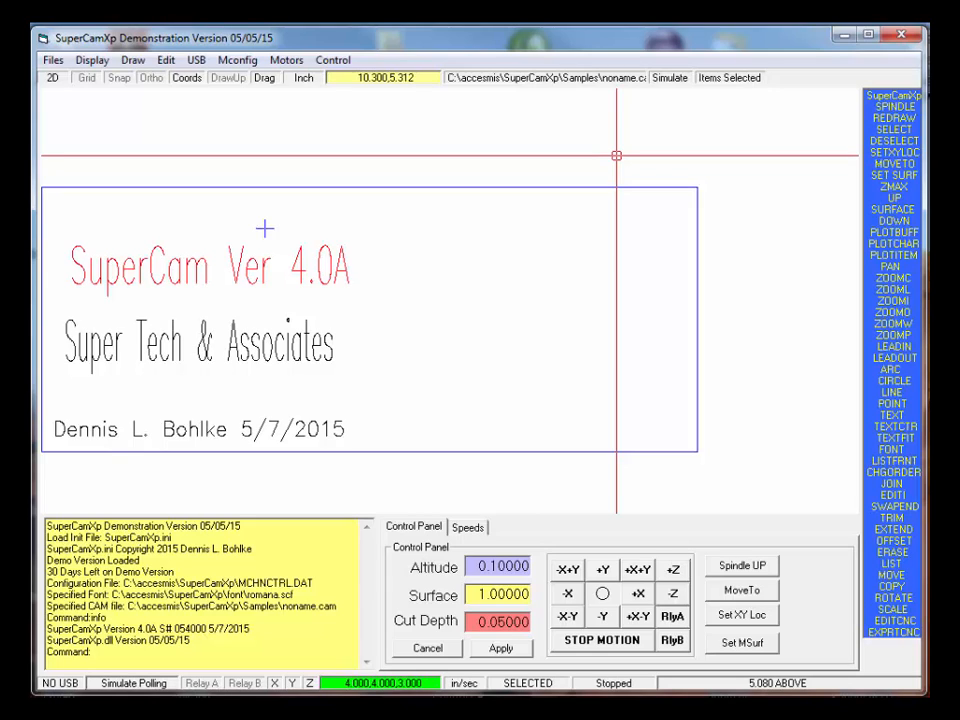
Step: Clear the item selection, pick the "Super Tech & Associates" text, and clear the selection again
click(721, 83)
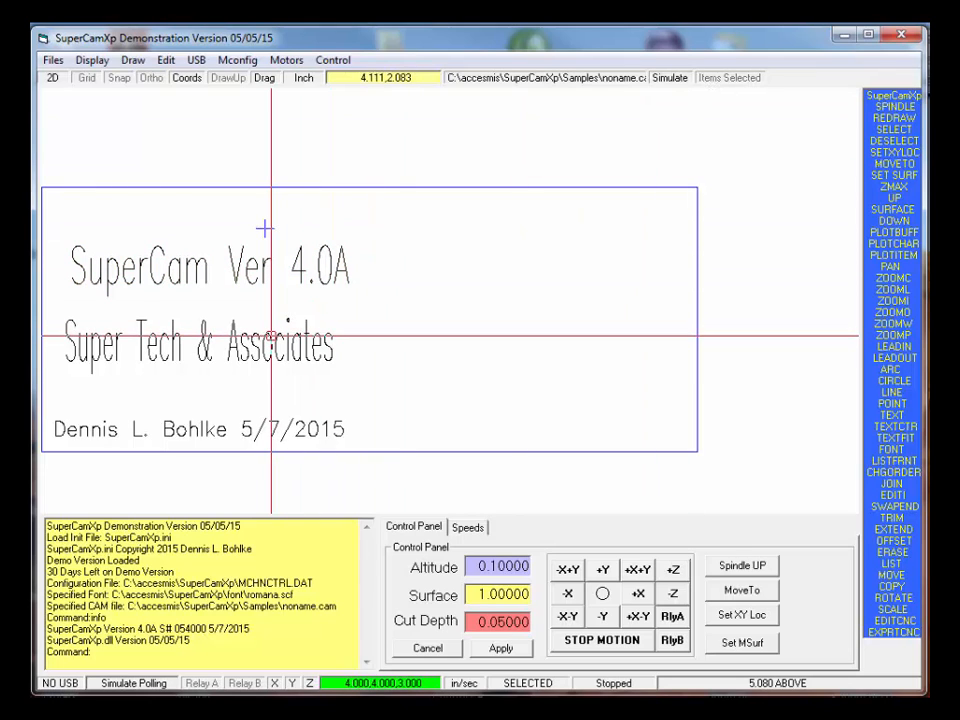
click(314, 320)
click(735, 80)
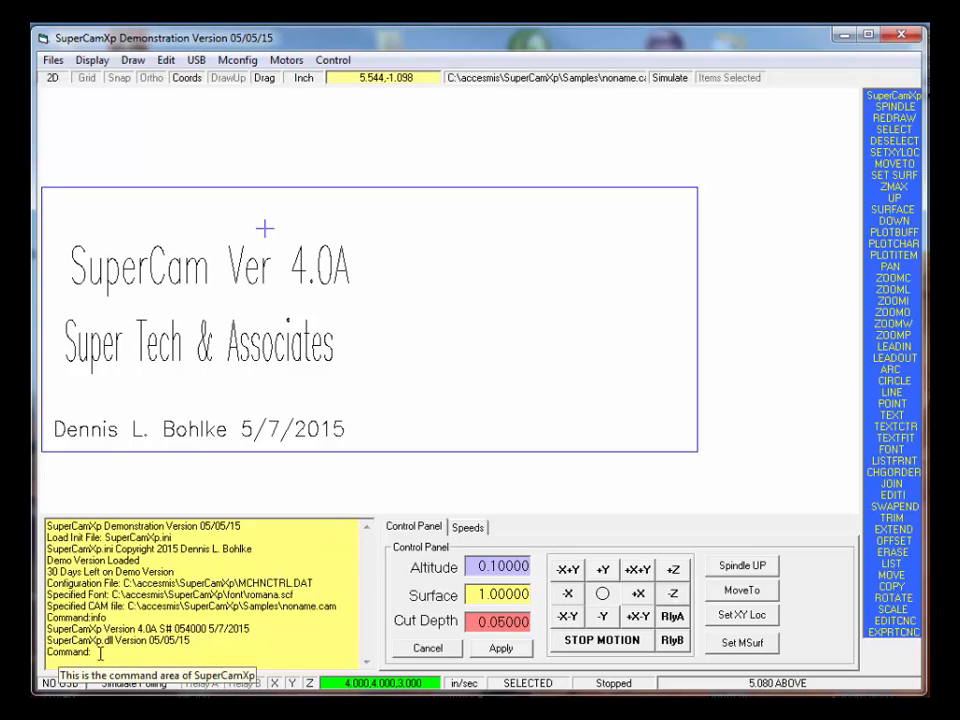
Step: Show the machine's speed and slew settings
click(465, 530)
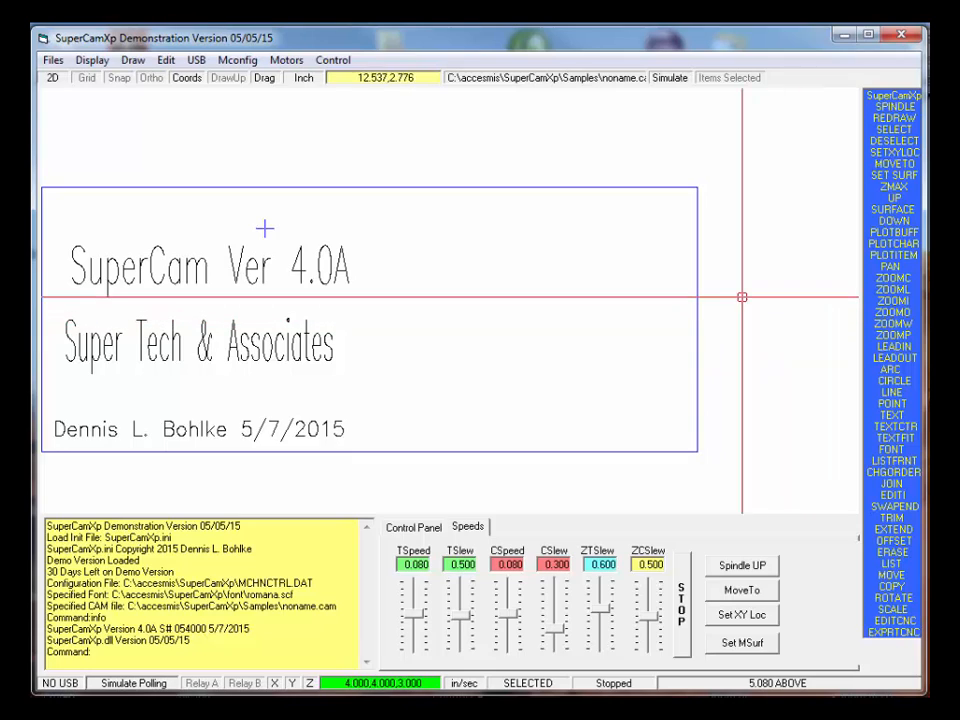
Step: Draw a three-segment zigzag line from about (6.77, 3.17) through (8.60, 0.65) and (9.37, 3.39) to (10.13, 2.05)
click(133, 60)
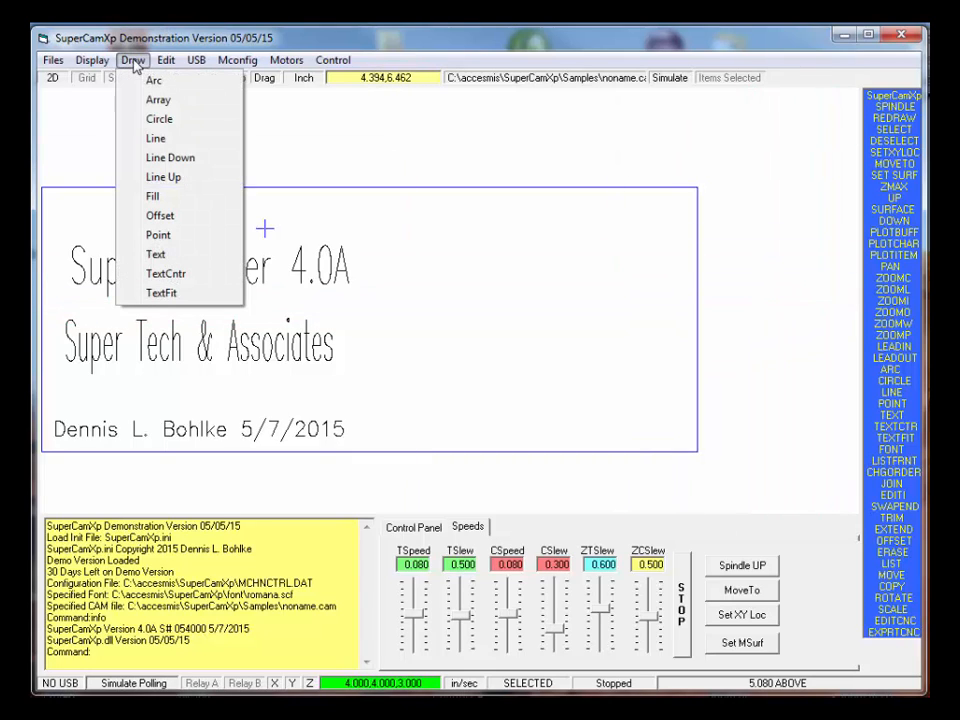
click(157, 140)
click(420, 275)
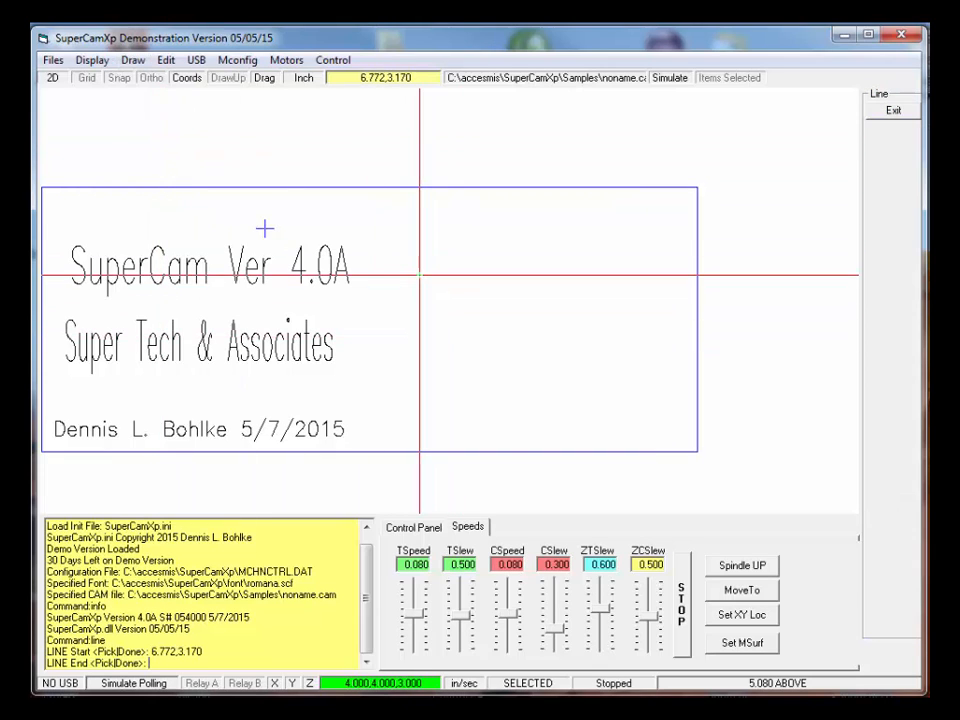
click(521, 414)
click(565, 263)
click(606, 338)
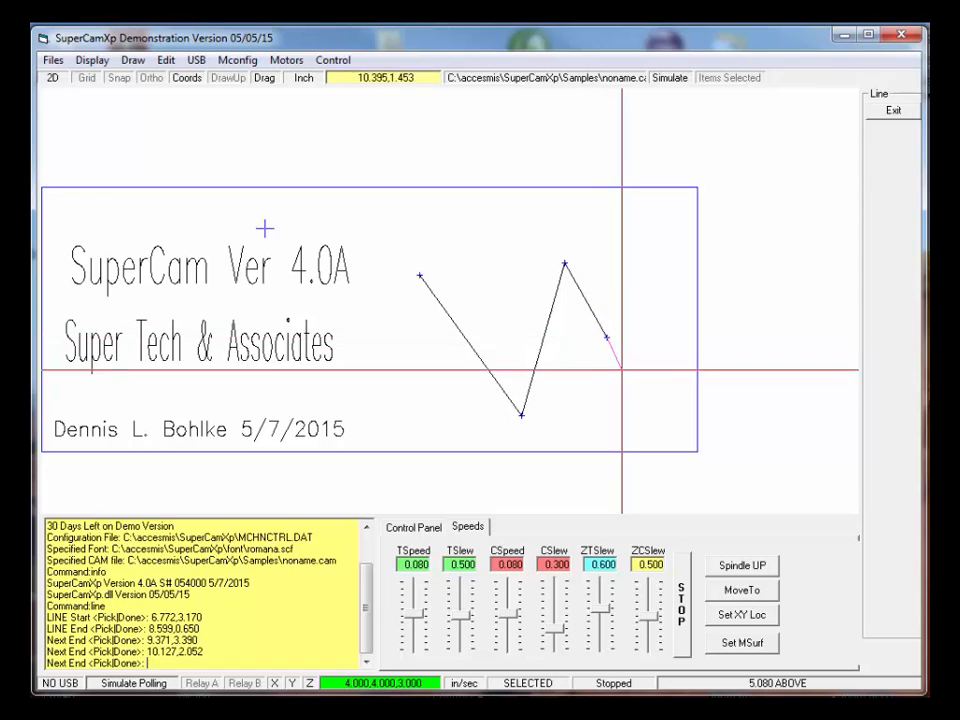
right_click(621, 369)
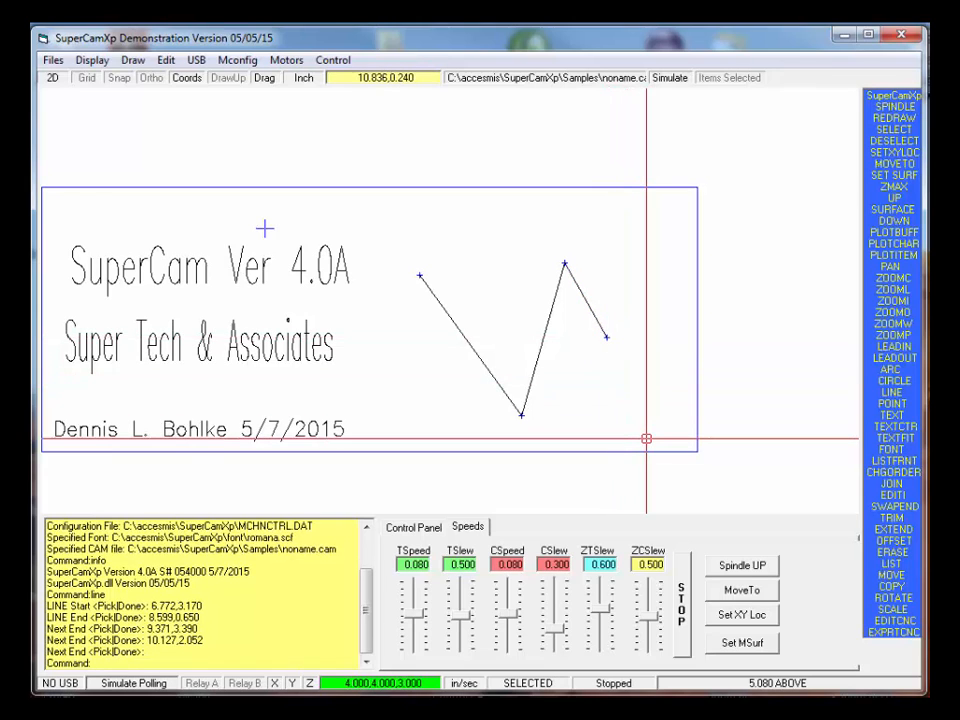
Step: Start a PlotItem operation on the zigzag line and accept the plot
click(908, 261)
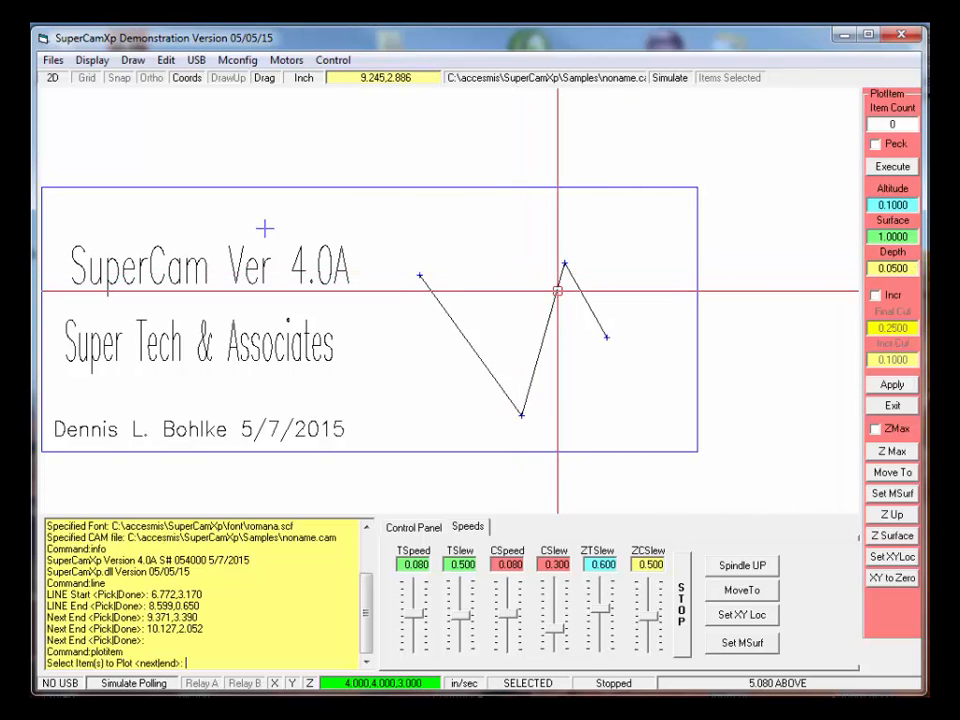
click(589, 290)
right_click(612, 286)
right_click(612, 286)
right_click(612, 286)
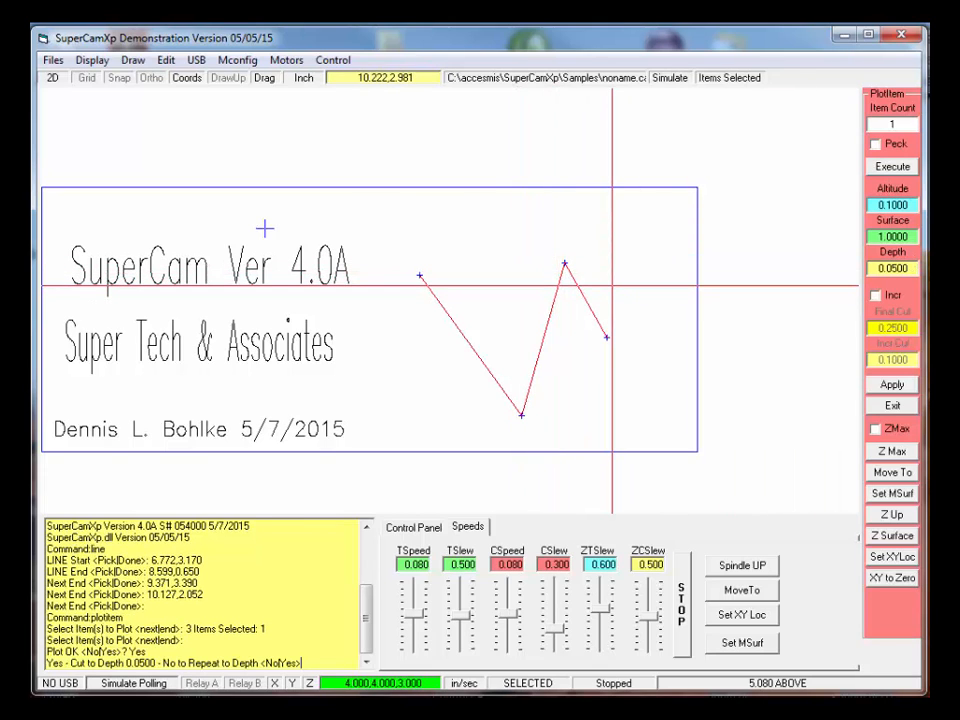